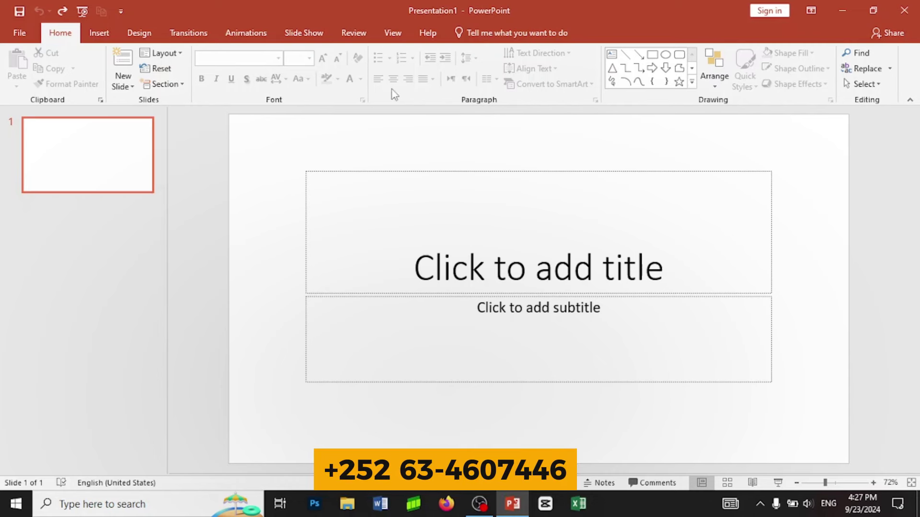
# Browse the Insert tab, then expand the full Shapes gallery in Home's Drawing group
pyautogui.click(106, 37)
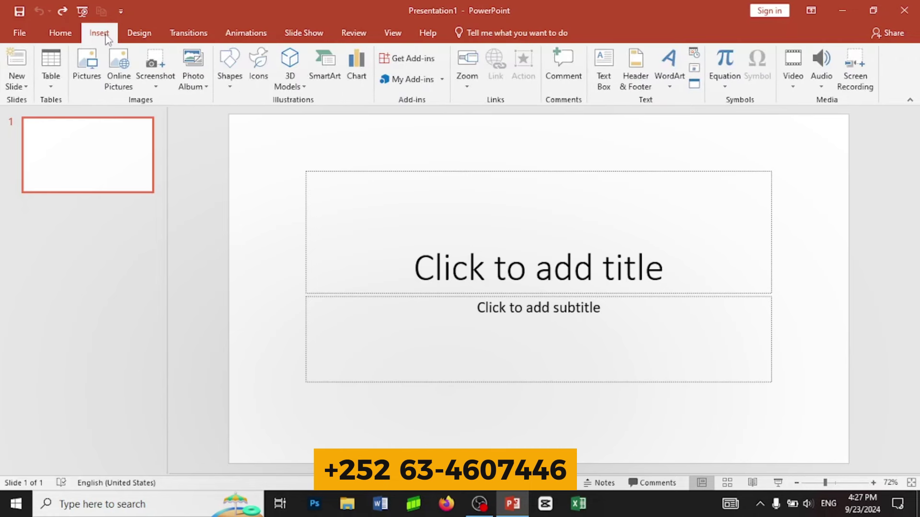
pyautogui.click(62, 38)
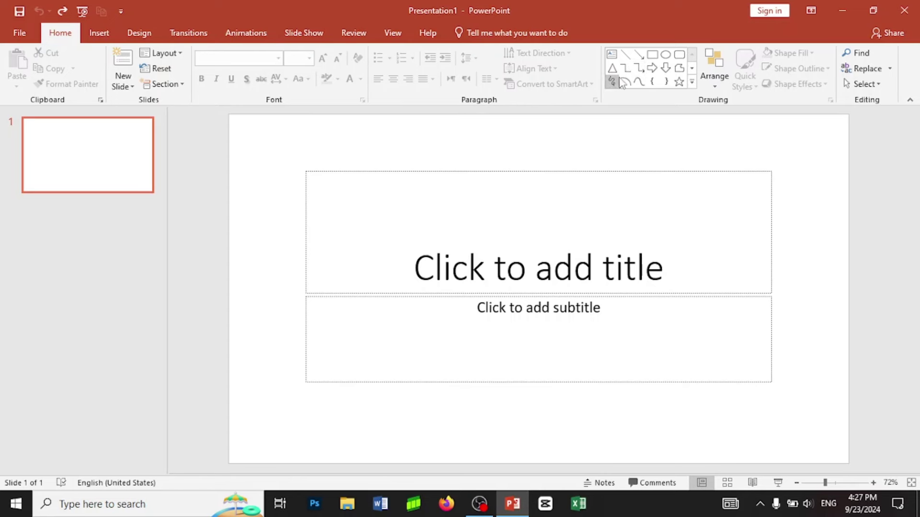
pyautogui.click(691, 84)
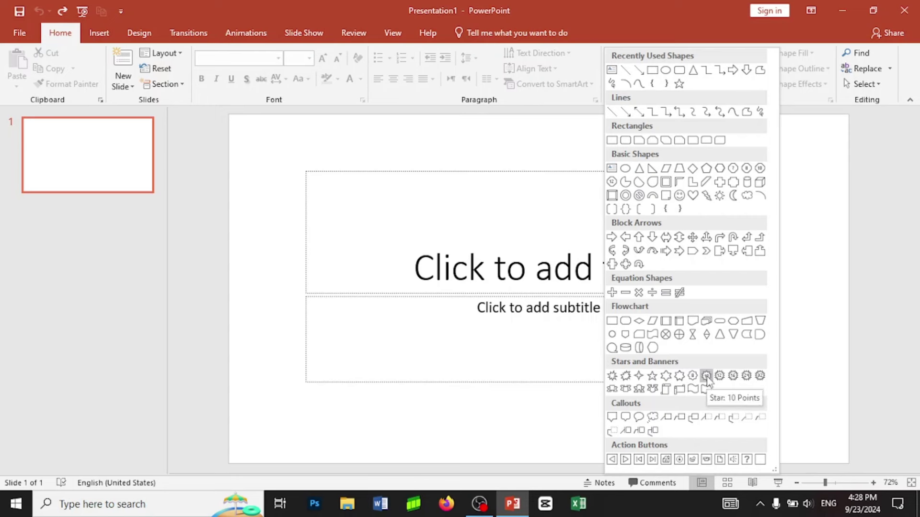
# Draw a 10-point star over the upper-left part of the title placeholder
pyautogui.click(706, 377)
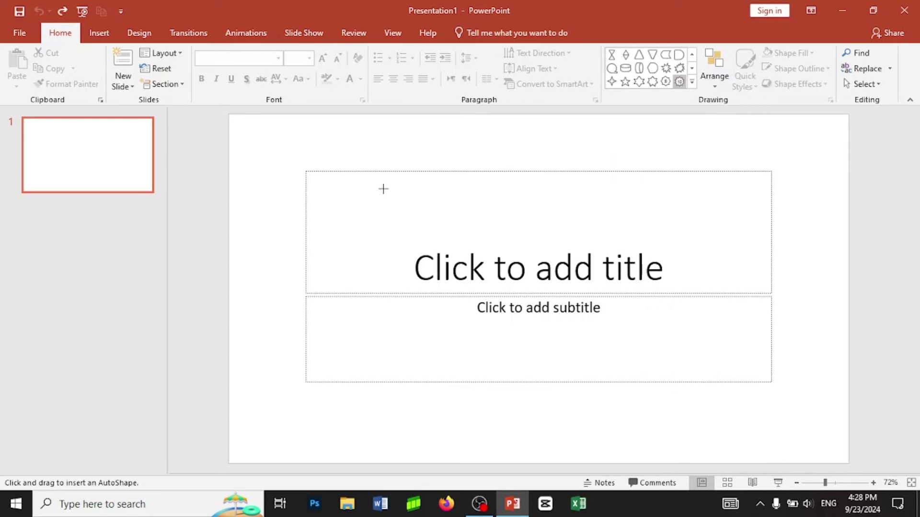
pyautogui.moveTo(376, 189); pyautogui.dragTo(447, 252)
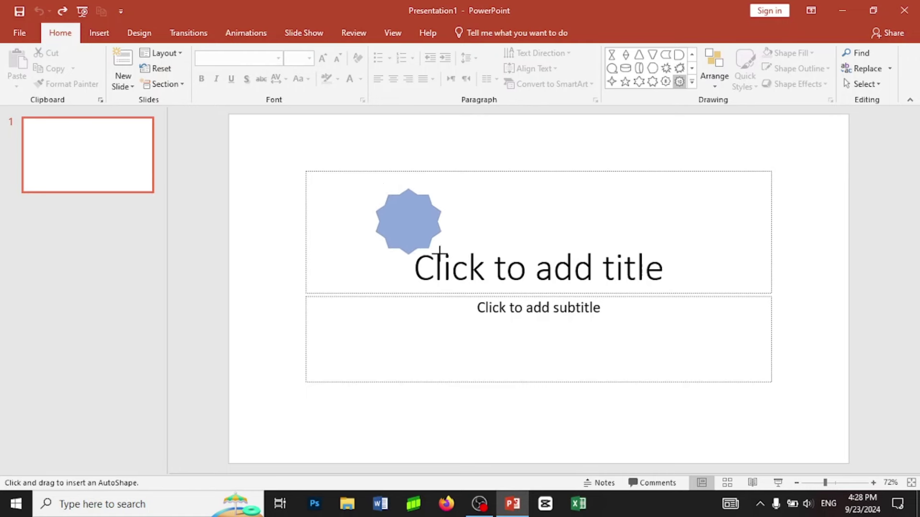
pyautogui.moveTo(447, 253); pyautogui.dragTo(441, 251)
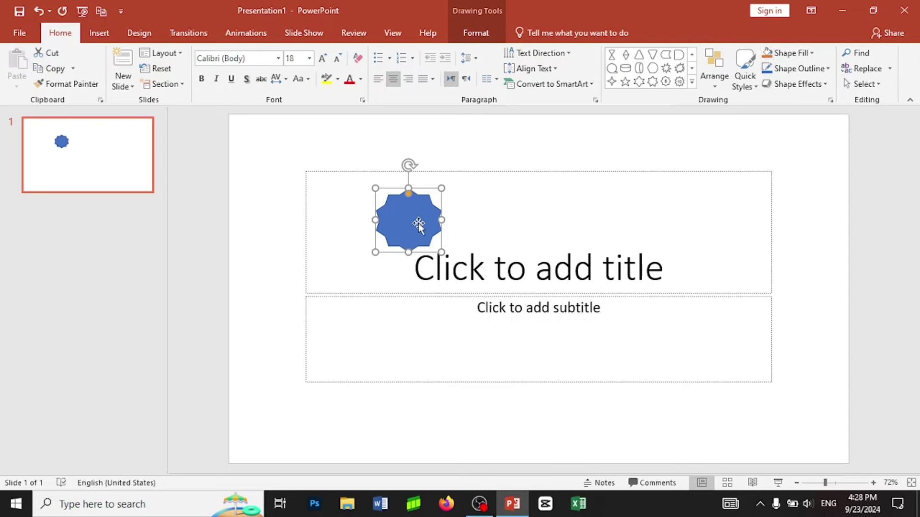
# Fill the star with red and give it a green outline
pyautogui.click(788, 56)
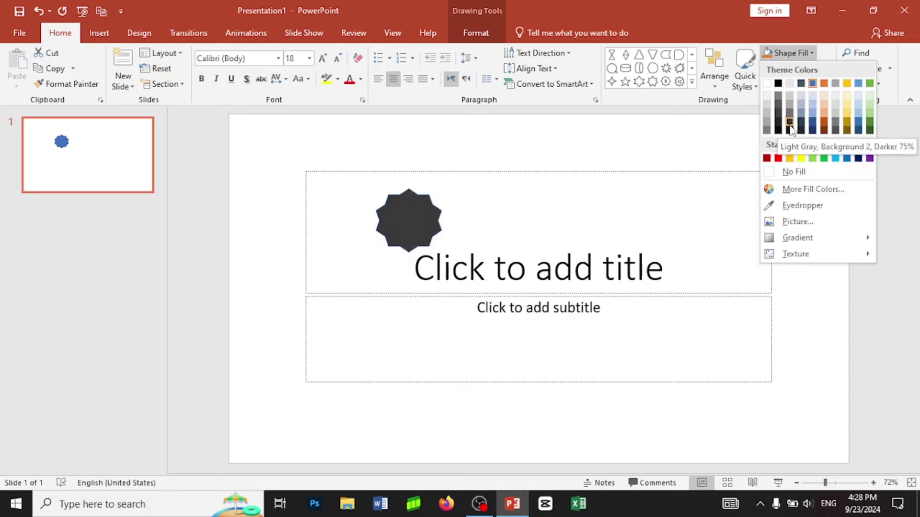
pyautogui.click(778, 158)
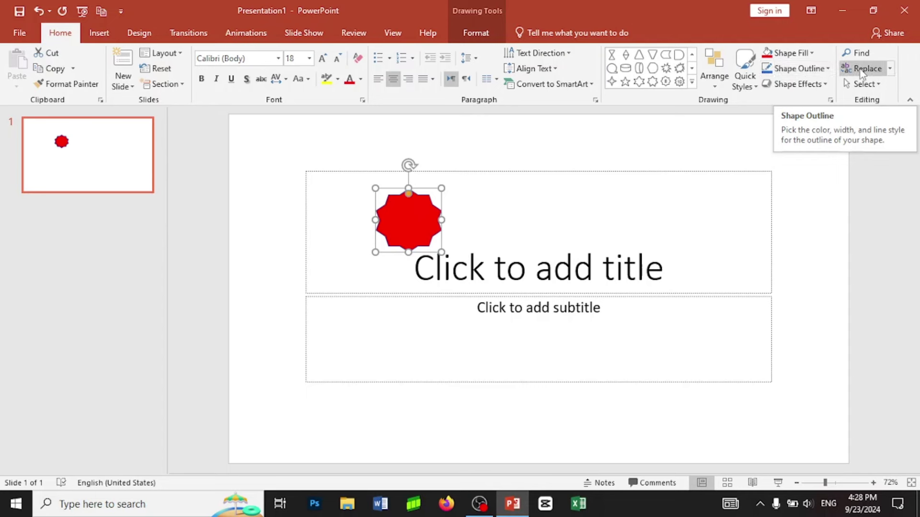
pyautogui.click(800, 70)
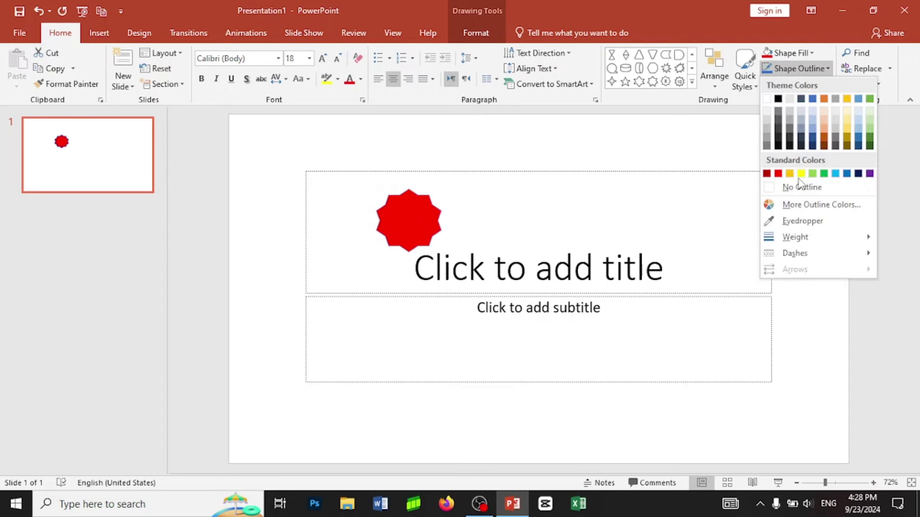
pyautogui.click(824, 174)
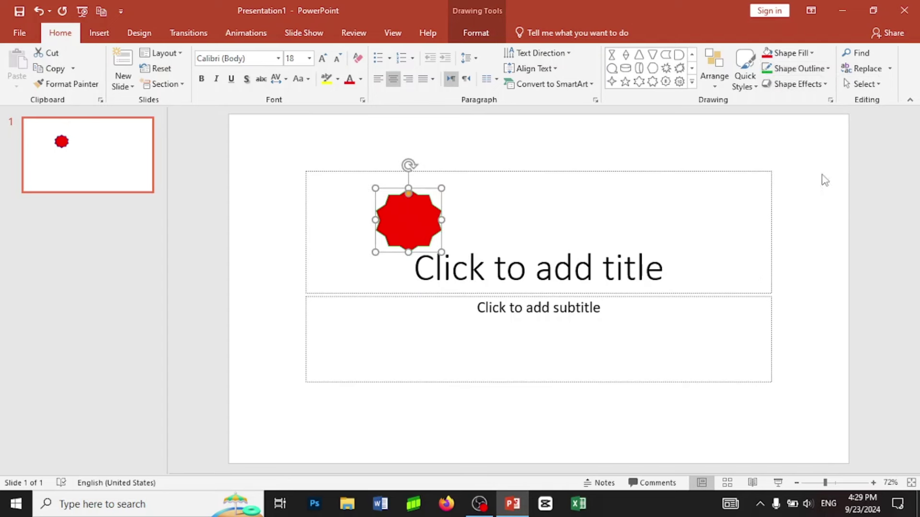
pyautogui.click(820, 72)
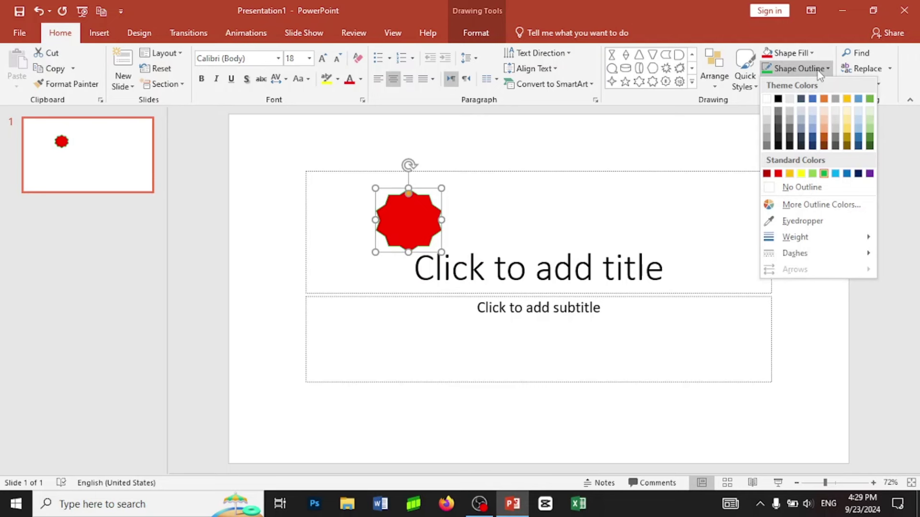
pyautogui.moveTo(795, 237)
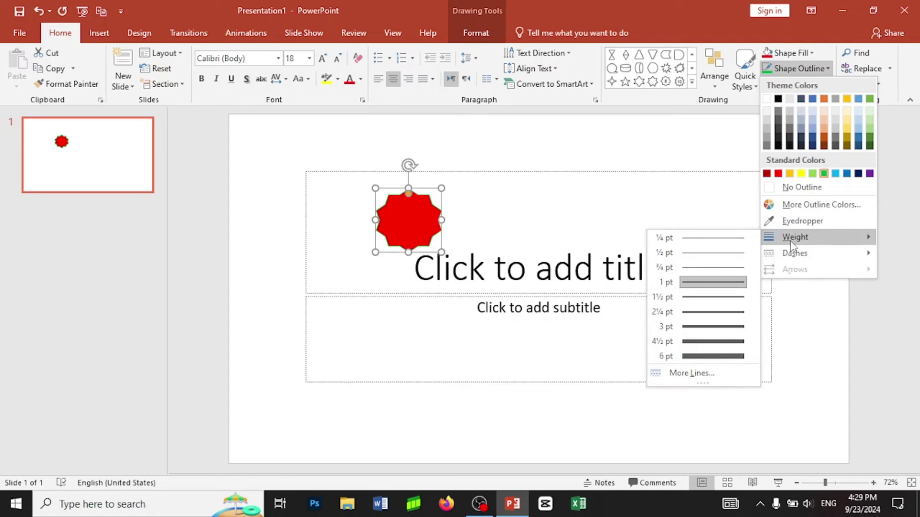
pyautogui.moveTo(795, 253)
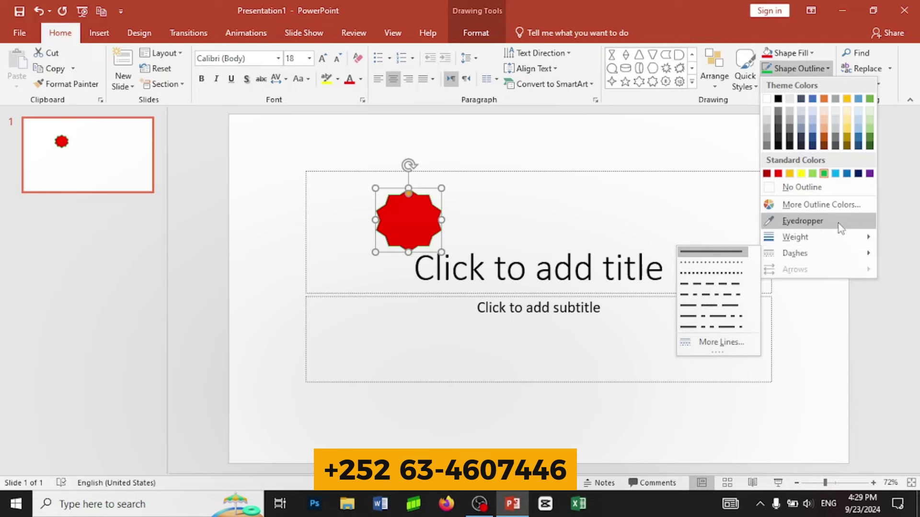
# Set the star's outline to a custom dark blue, RGB 44, 80, 132
pyautogui.click(807, 209)
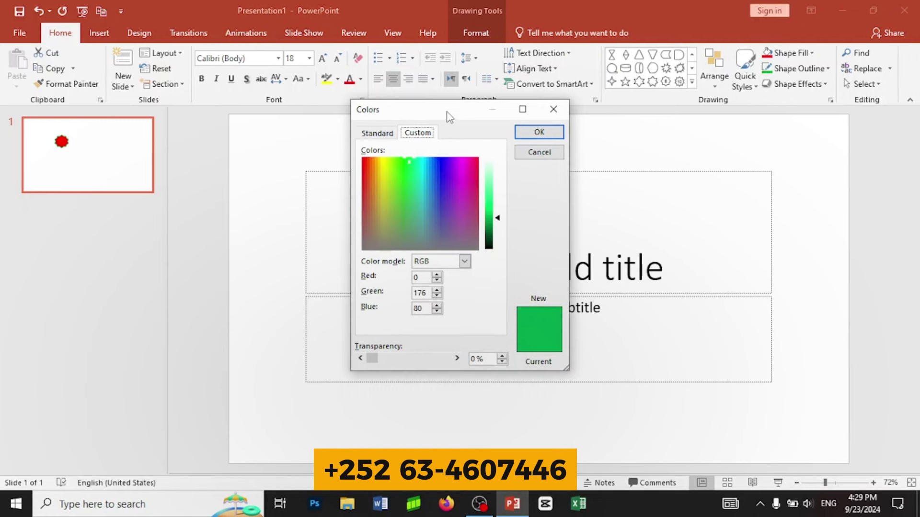
pyautogui.moveTo(450, 117); pyautogui.dragTo(770, 134)
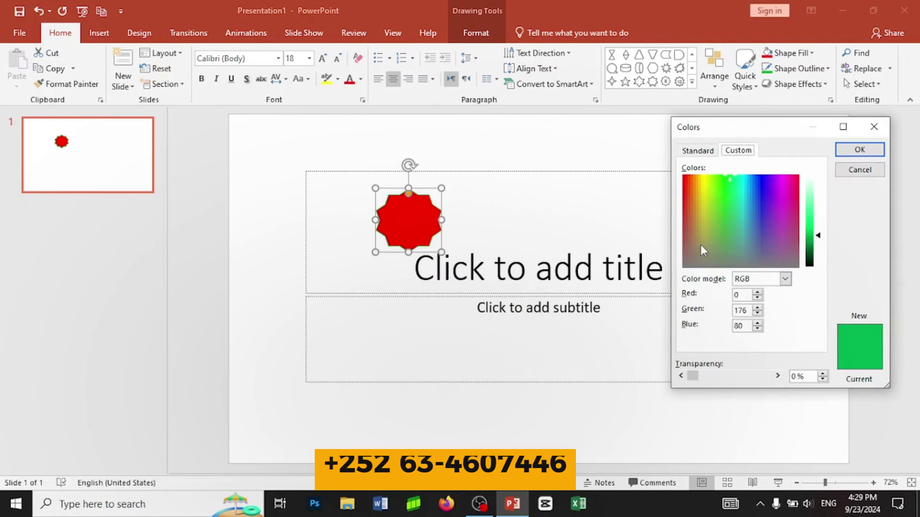
pyautogui.click(721, 237)
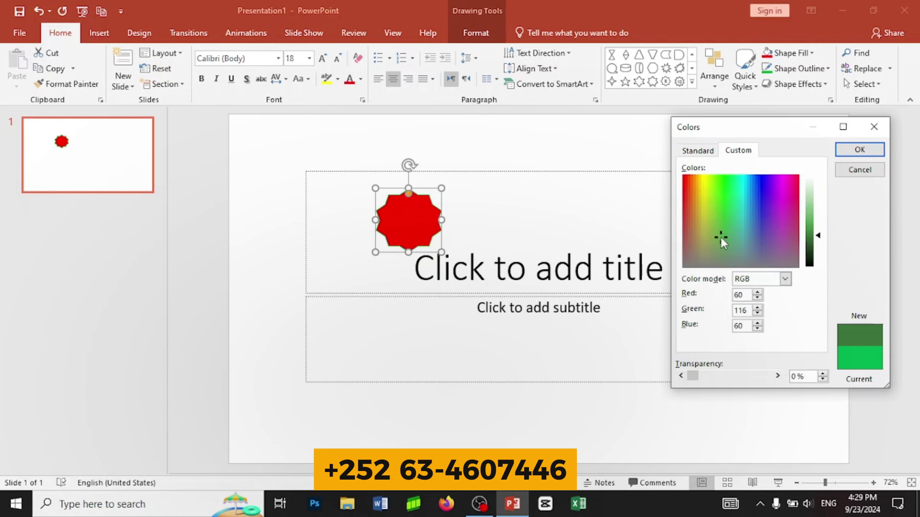
pyautogui.click(767, 228)
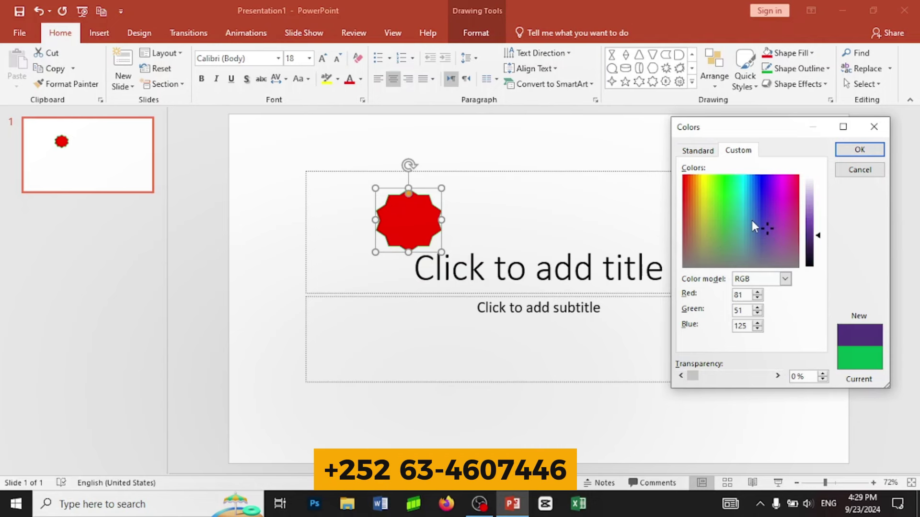
pyautogui.click(752, 222)
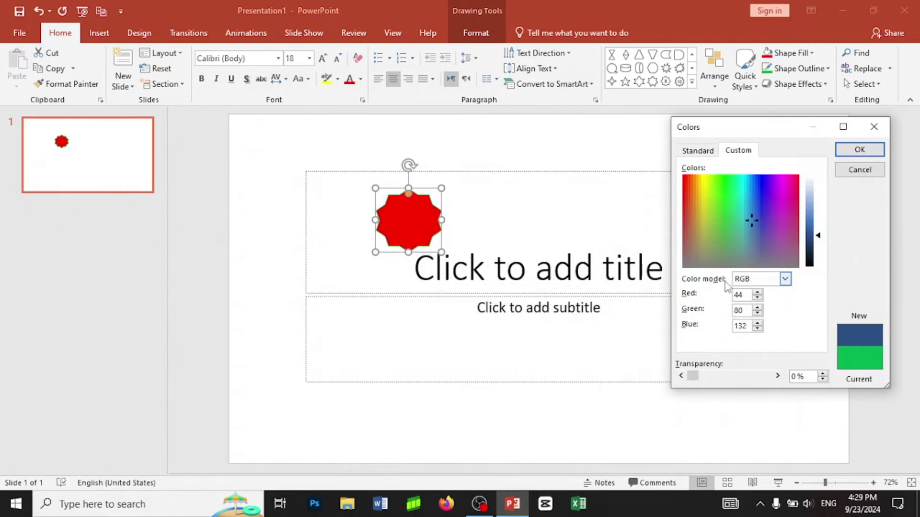
pyautogui.click(785, 280)
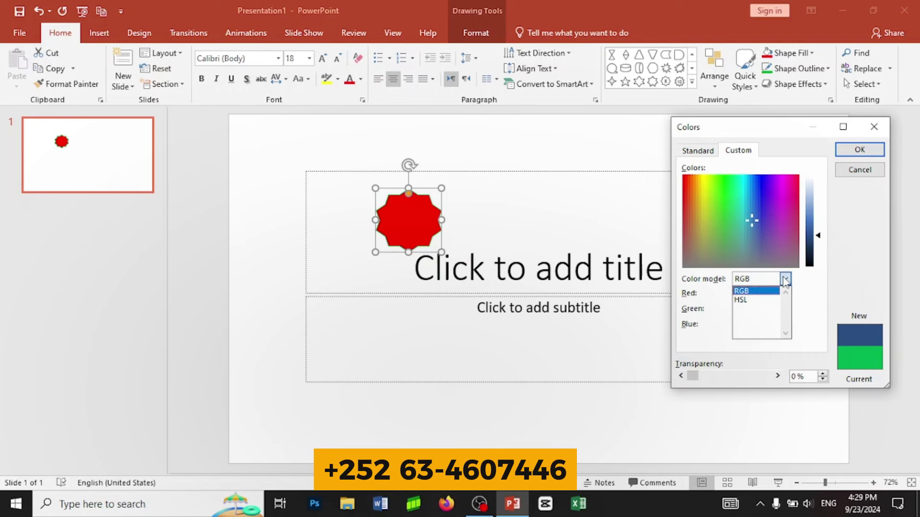
pyautogui.click(742, 300)
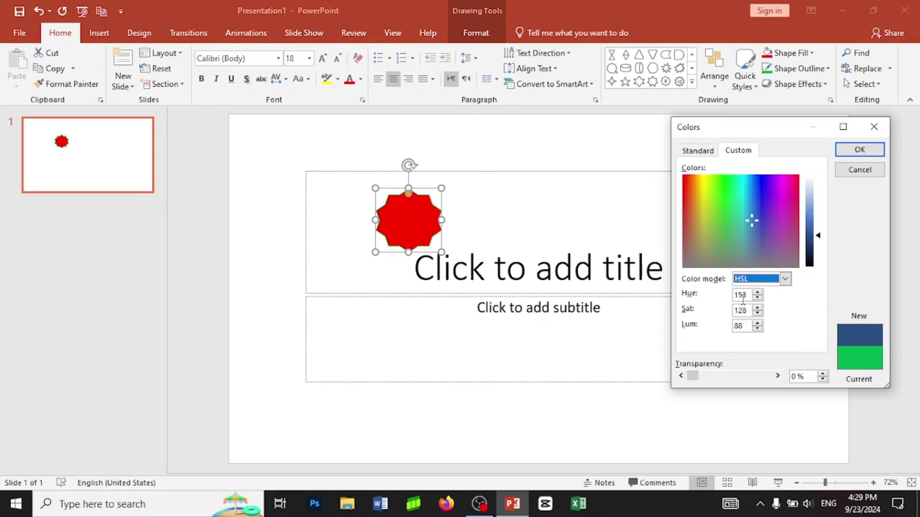
pyautogui.click(786, 279)
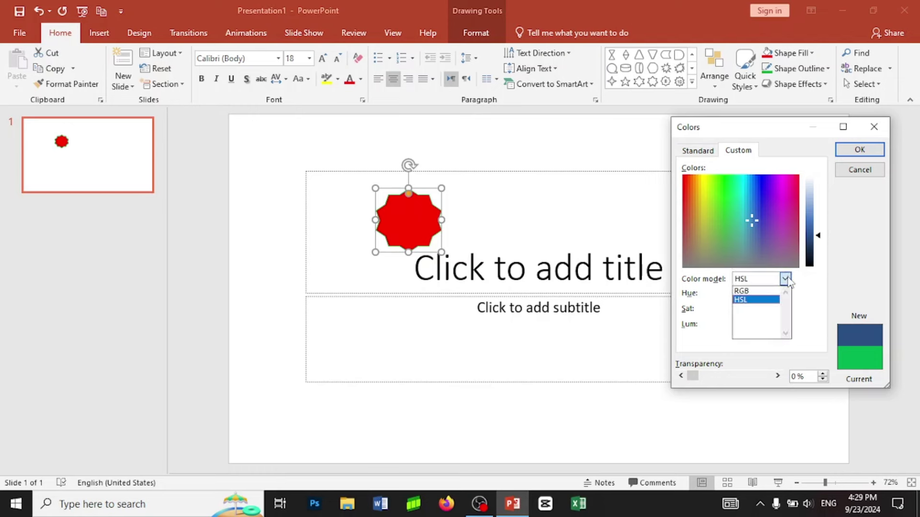
pyautogui.click(762, 290)
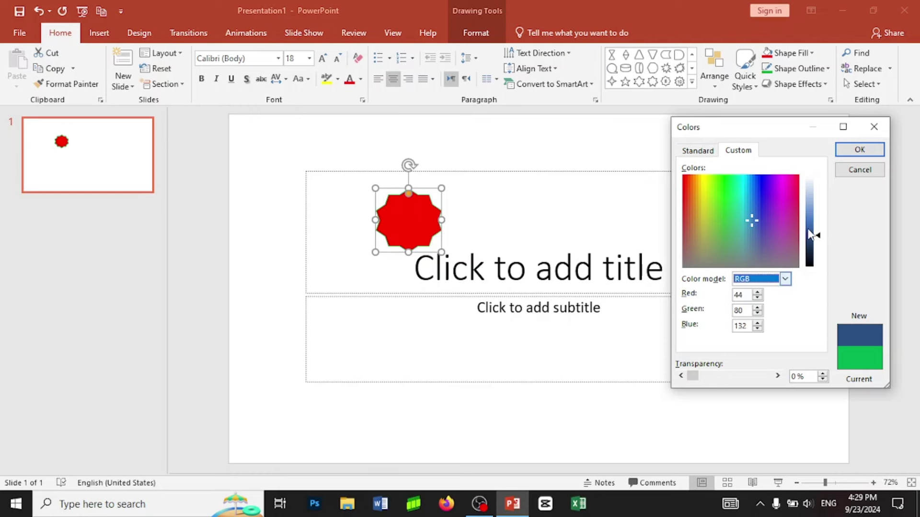
pyautogui.click(849, 147)
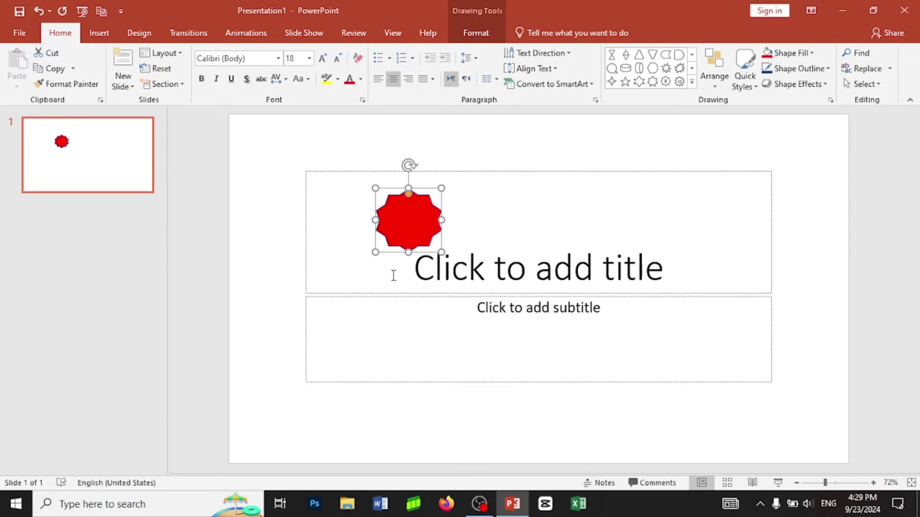
# Delete the star, leaving the title and subtitle placeholders on the slide
pyautogui.press('Delete')
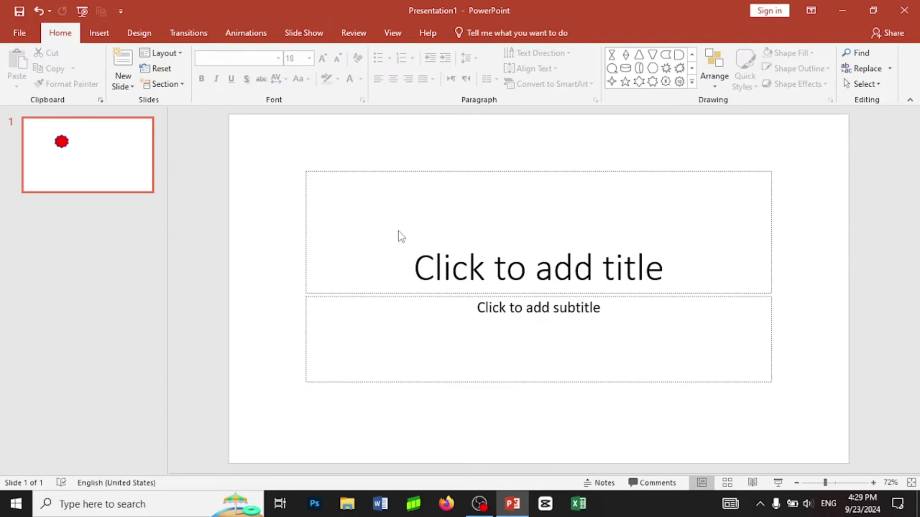
pyautogui.click(445, 265)
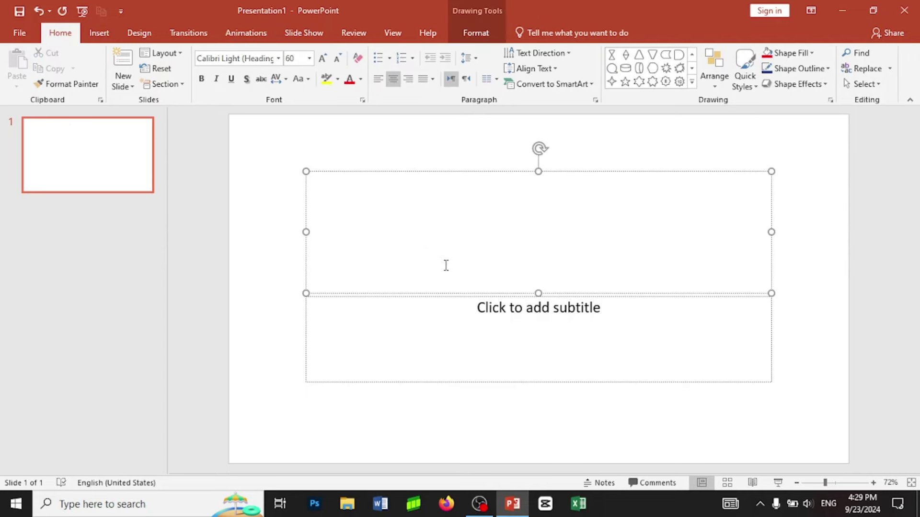
pyautogui.click(491, 320)
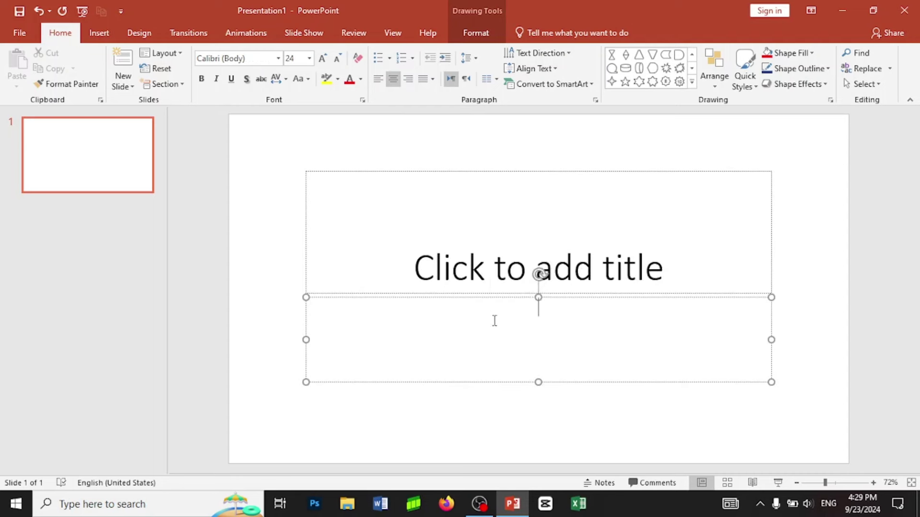
pyautogui.click(462, 269)
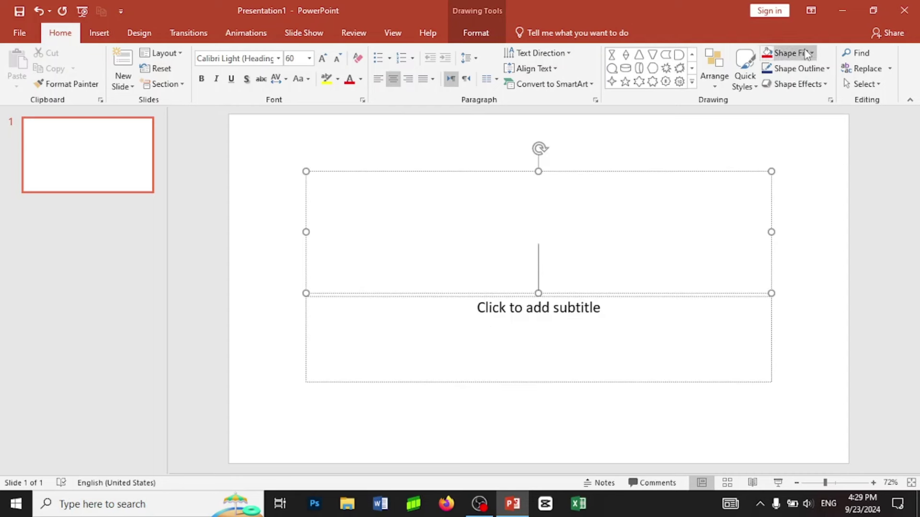
# Draw a rectangle across the title area
pyautogui.click(691, 82)
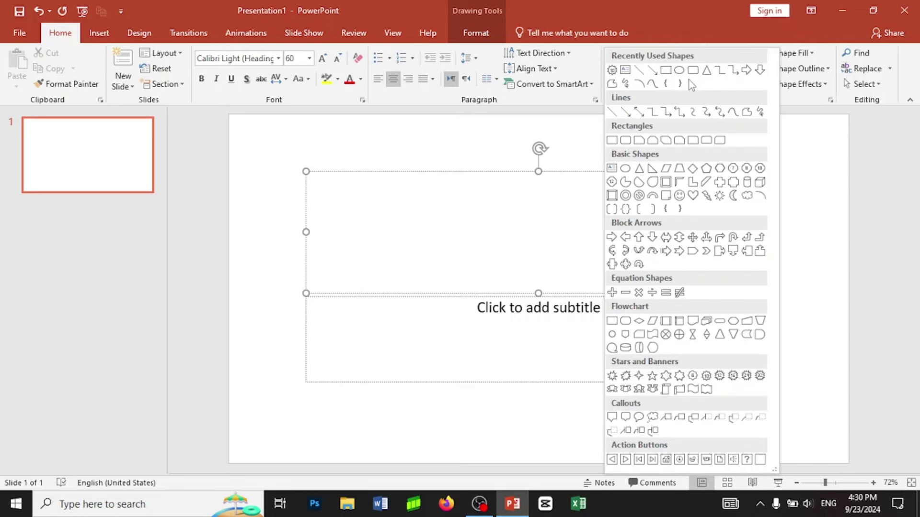
pyautogui.click(666, 70)
pyautogui.moveTo(392, 197); pyautogui.dragTo(662, 292)
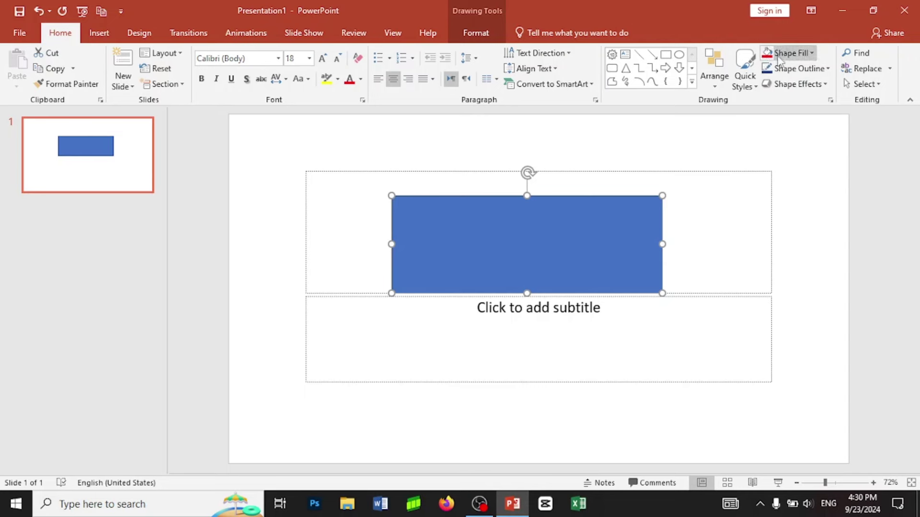
# Apply the orange gradient quick style to the rectangle
pyautogui.click(750, 76)
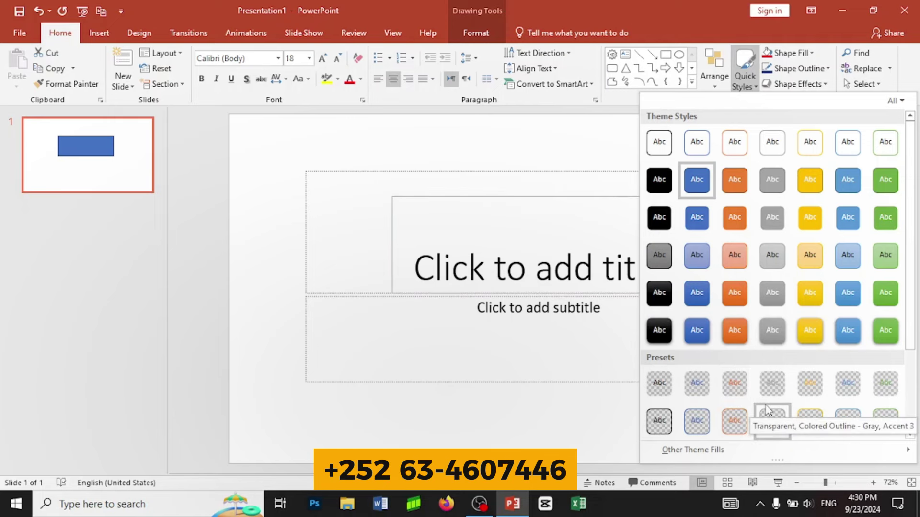
pyautogui.click(735, 330)
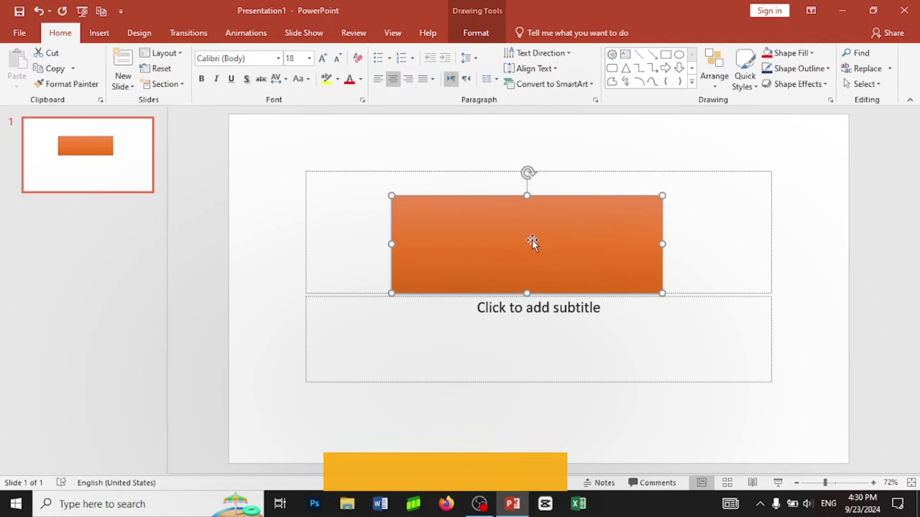
pyautogui.rightClick(486, 241)
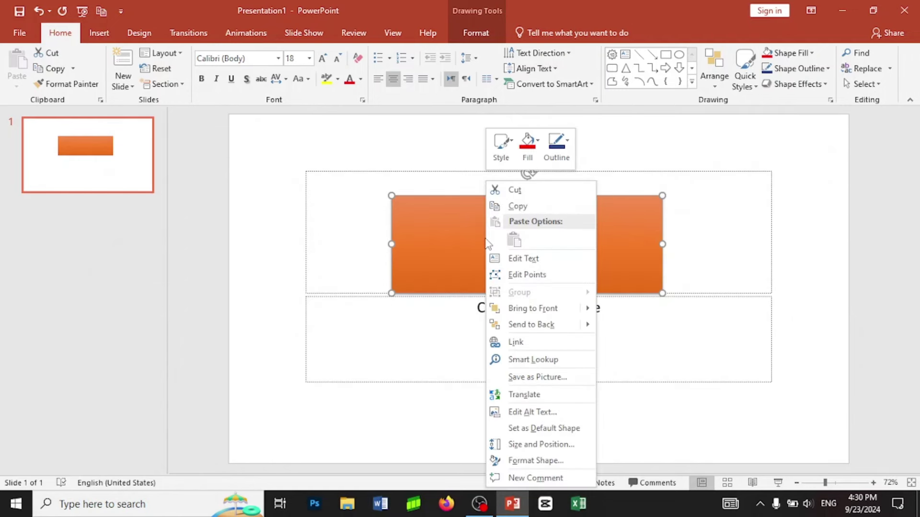
pyautogui.click(545, 415)
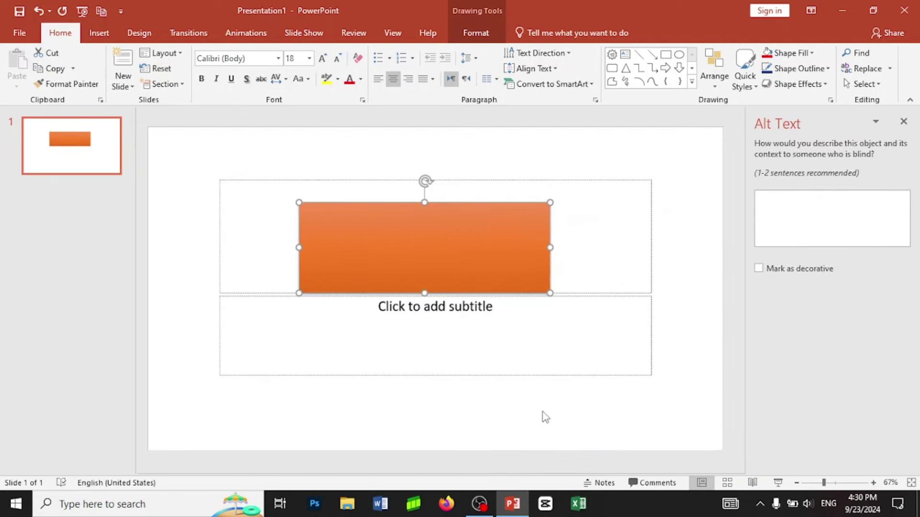
pyautogui.click(905, 123)
pyautogui.rightClick(483, 246)
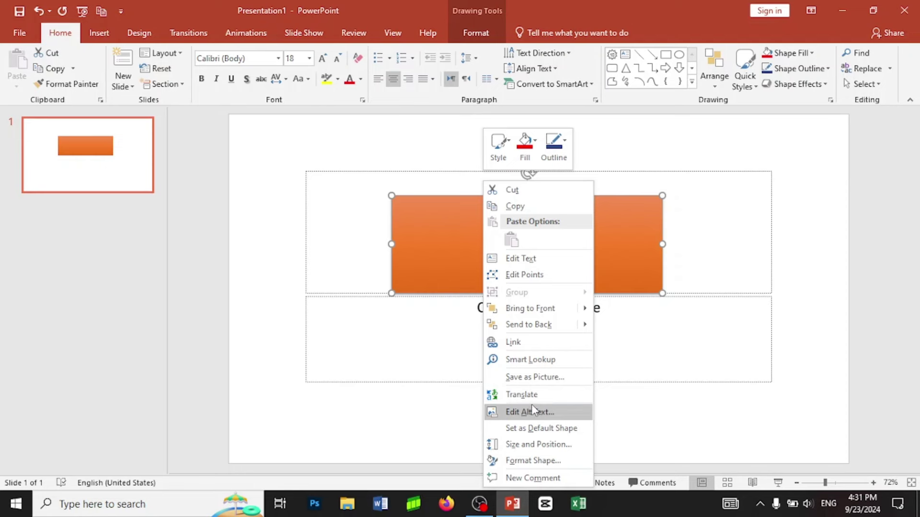
# Type SOO DHAWAW in the rectangle and format it bold, black, 44 pt
pyautogui.click(514, 260)
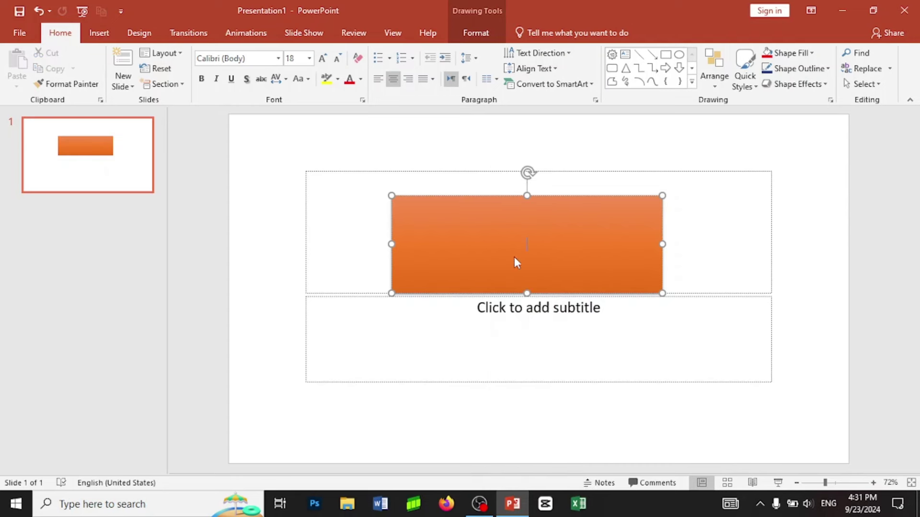
pyautogui.write('w')
pyautogui.write('OO')
pyautogui.write(' DHAWAW')
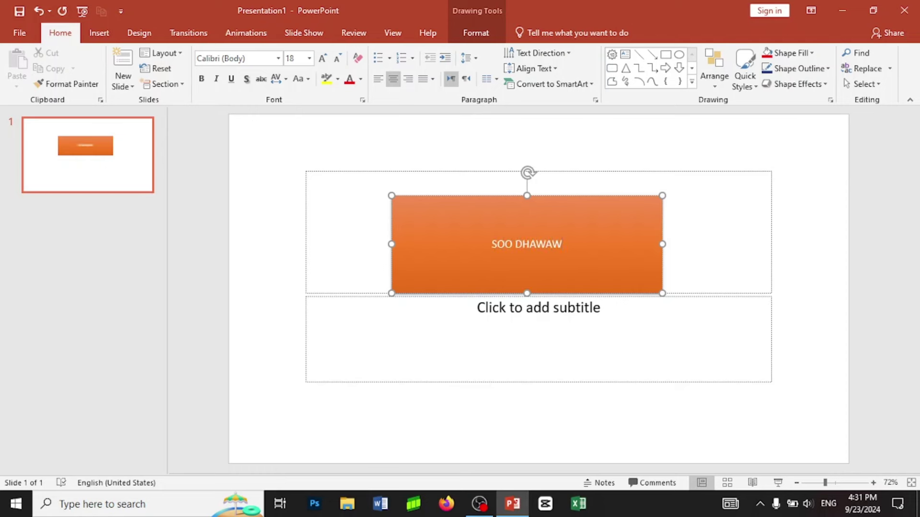
pyautogui.hotkey('ctrl', 'a')
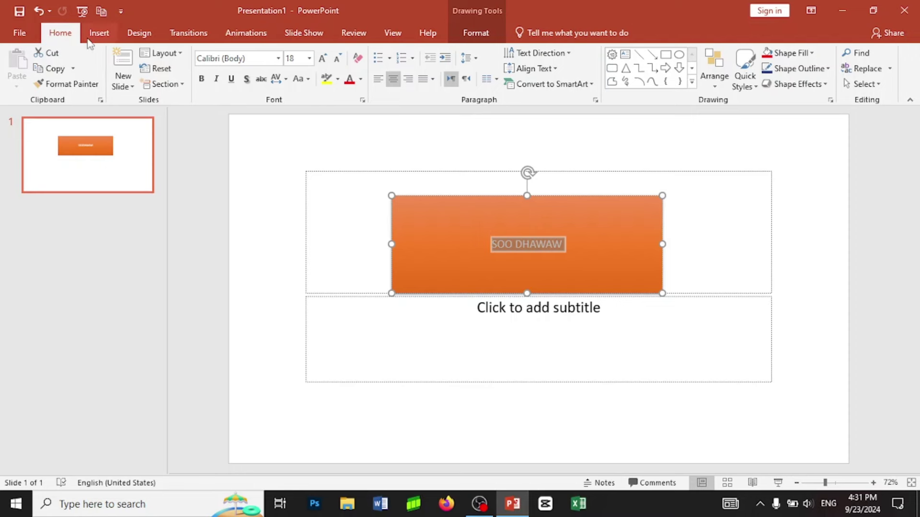
pyautogui.click(201, 79)
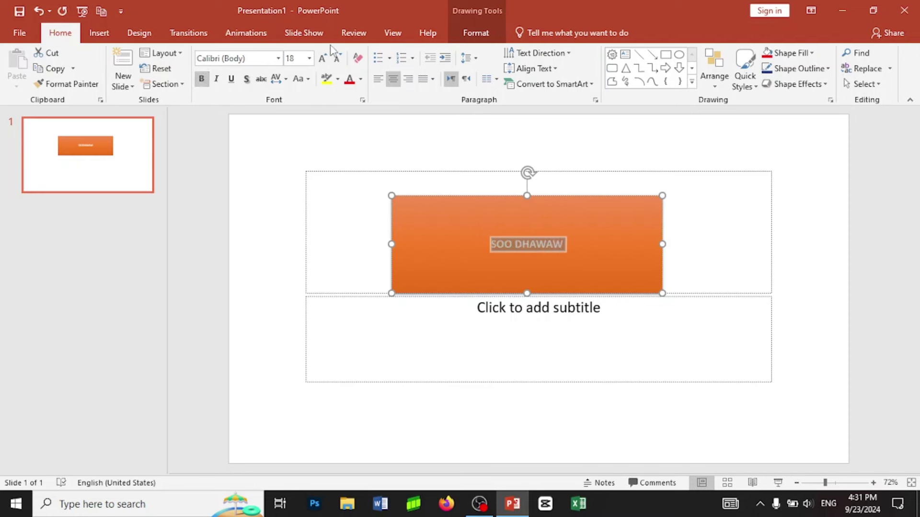
pyautogui.click(322, 58)
pyautogui.click(323, 58)
pyautogui.click(323, 58)
pyautogui.click(323, 58)
pyautogui.click(322, 58)
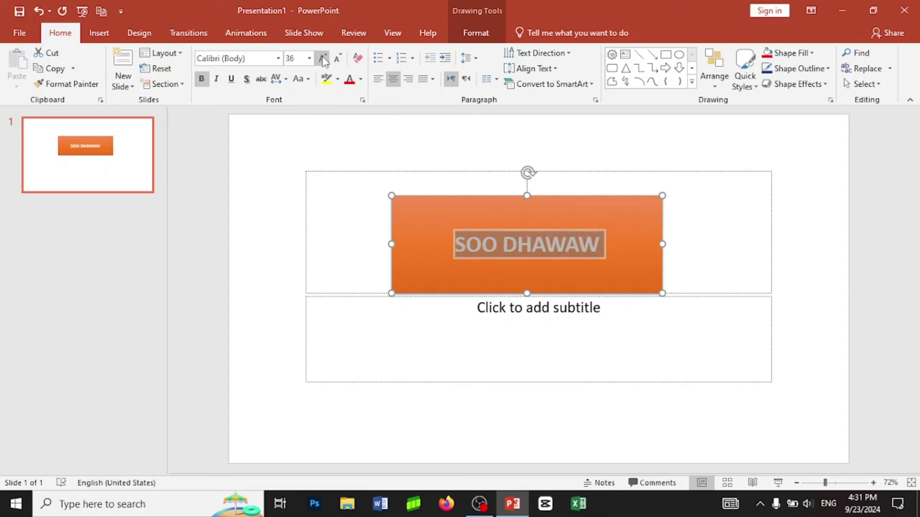
pyautogui.click(322, 58)
pyautogui.click(322, 58)
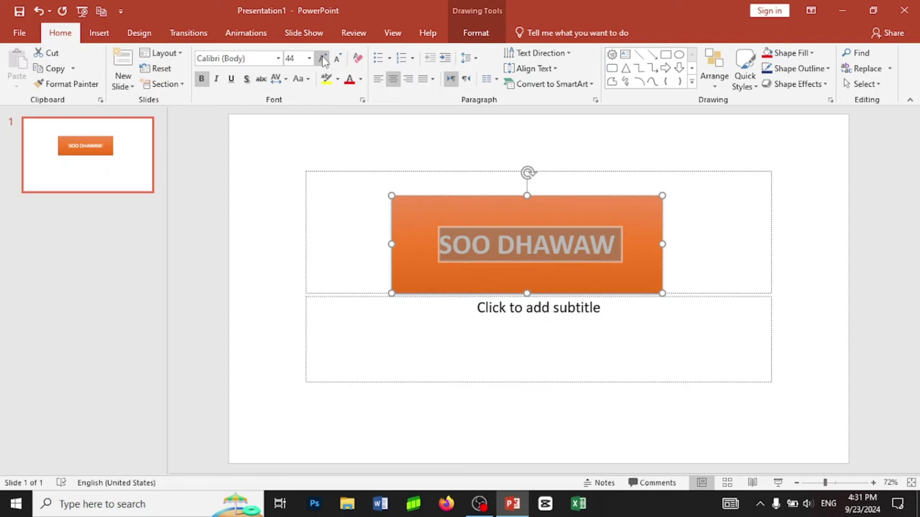
pyautogui.click(361, 80)
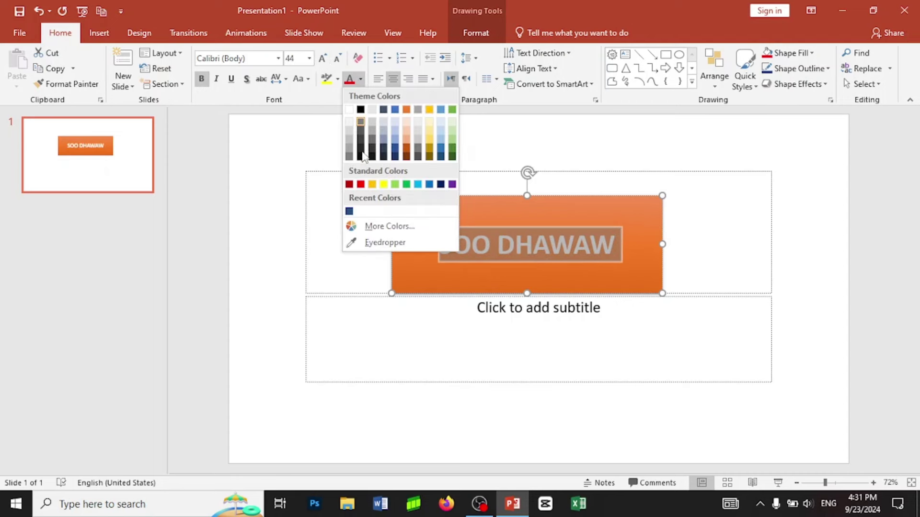
pyautogui.click(361, 110)
pyautogui.click(628, 237)
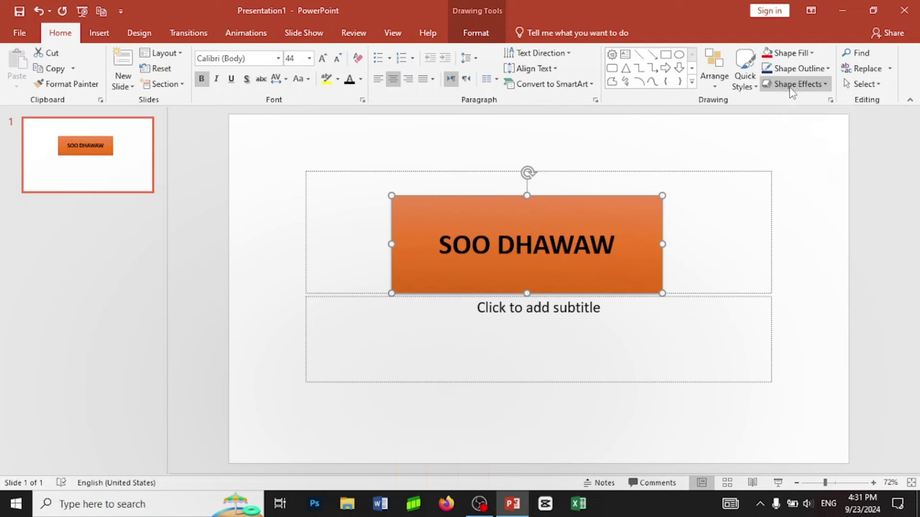
# Apply a perspective 3-D rotation preset so the rectangle recedes into a trapezoid
pyautogui.click(790, 86)
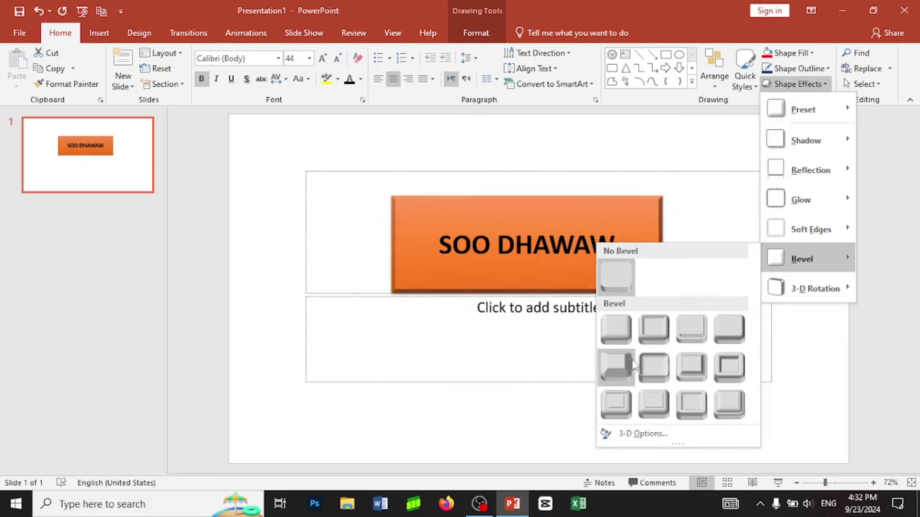
pyautogui.moveTo(812, 288)
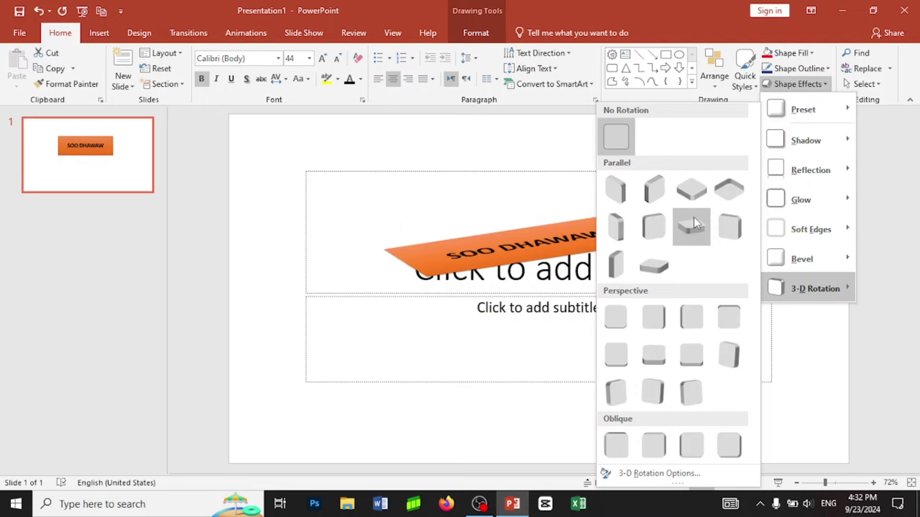
pyautogui.click(652, 358)
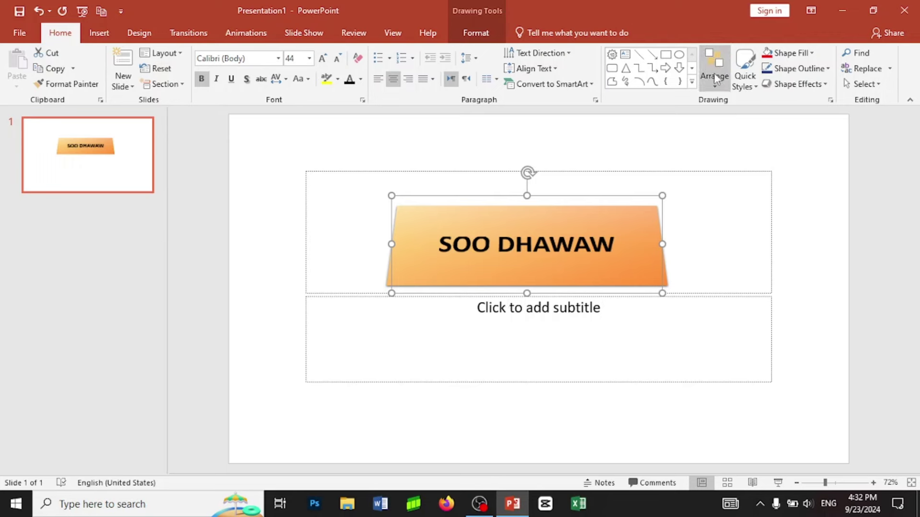
# Draw an oval speech-bubble callout below the SOO DHAWAW title
pyautogui.click(692, 81)
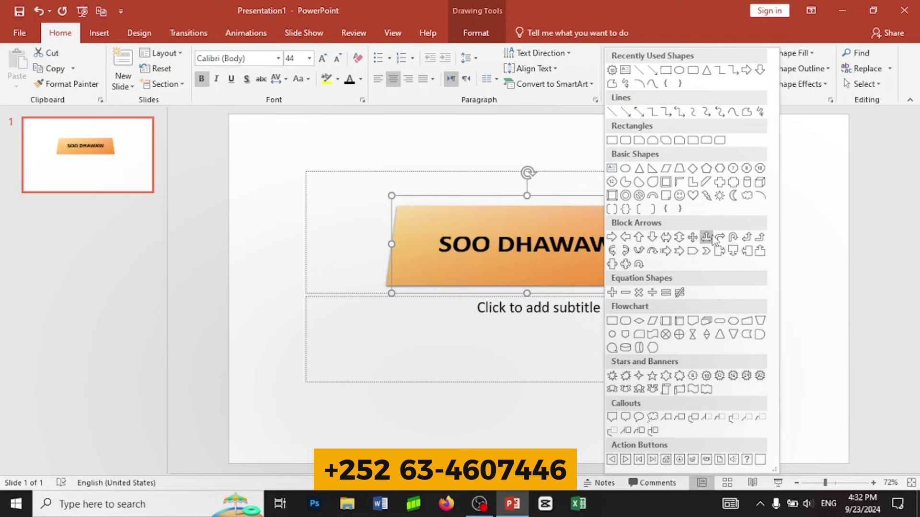
pyautogui.click(638, 418)
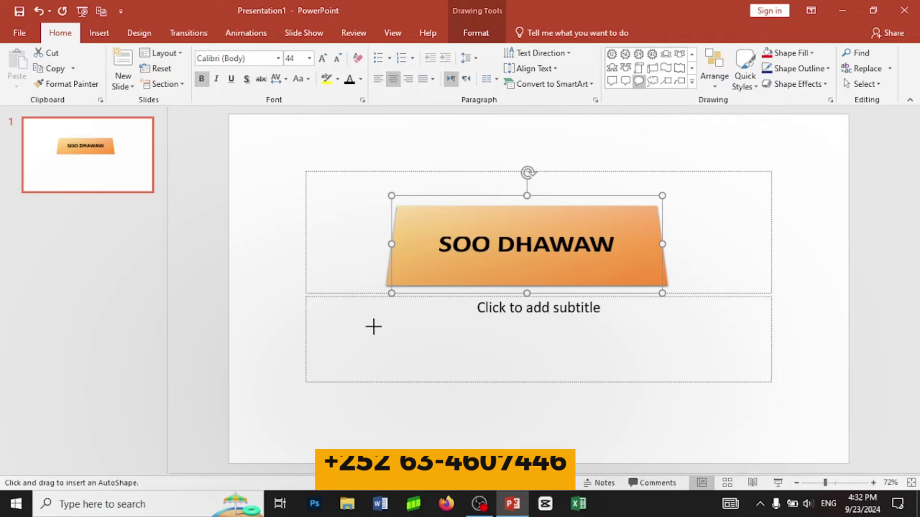
pyautogui.moveTo(373, 327); pyautogui.dragTo(596, 418)
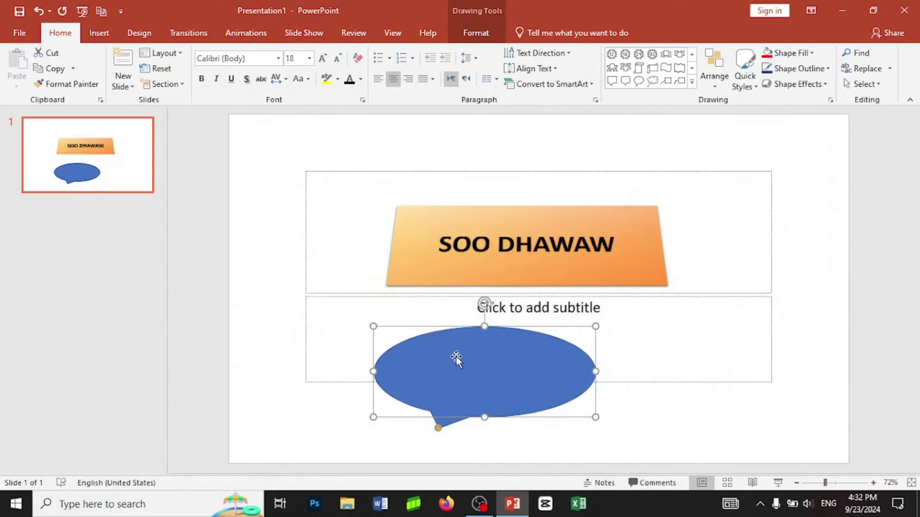
# Type a long string of capital letters inside the callout
pyautogui.rightClick(456, 357)
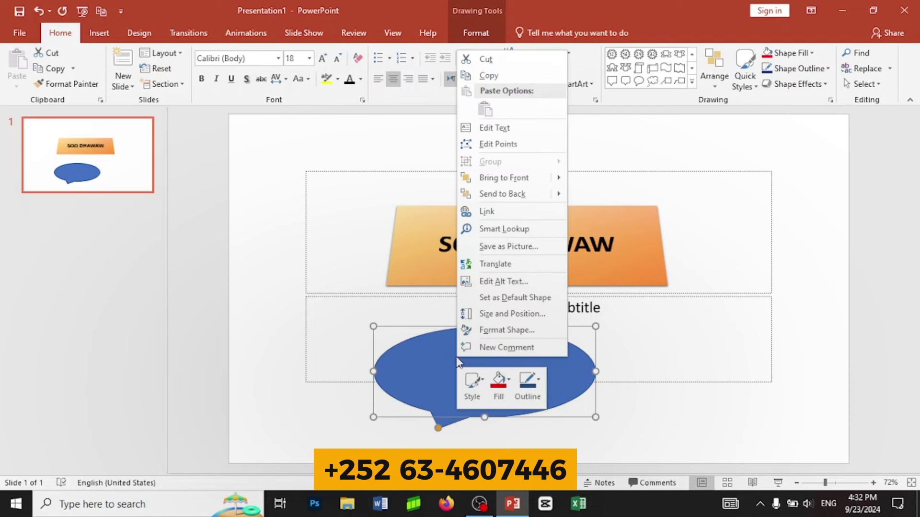
pyautogui.click(488, 128)
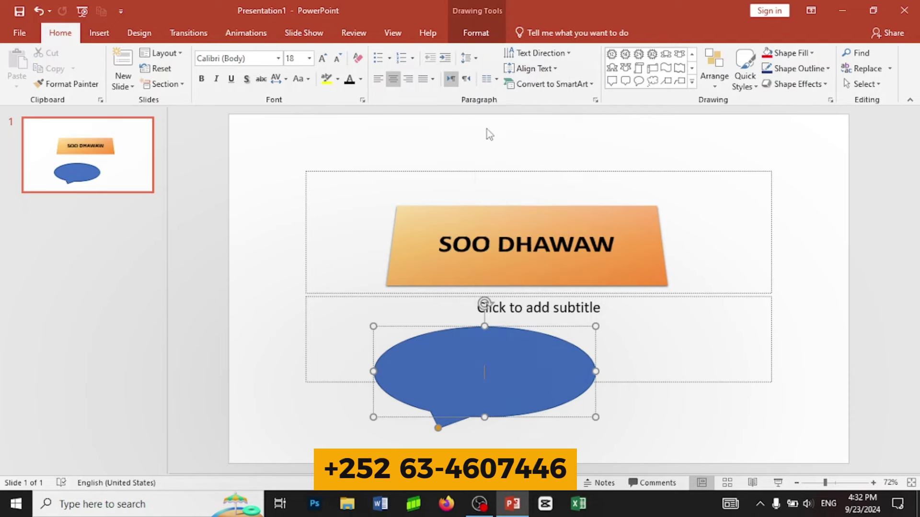
pyautogui.write('HDVGFGHBDGJVBFGDJHBKSBHJDGJ')
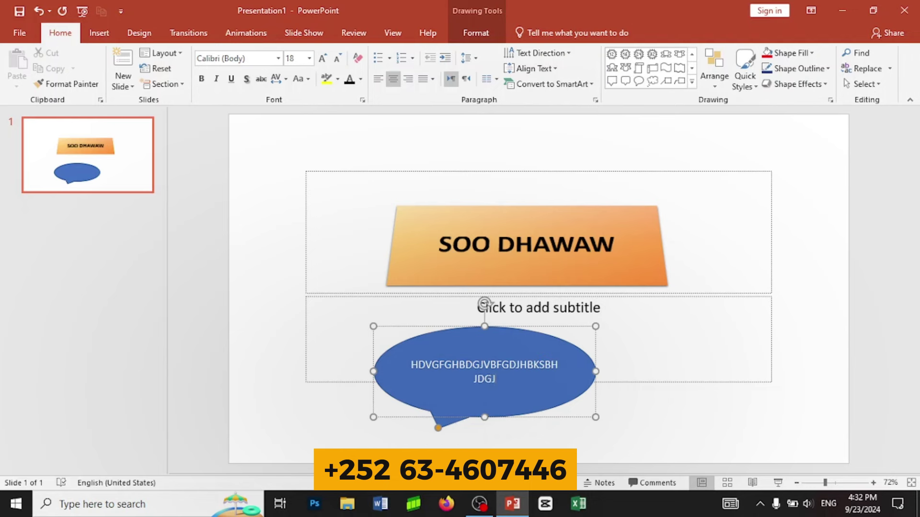
pyautogui.write('BFKSJVSJBKNLFHXFKHBDGLFJKFHBKJDFJKSF')
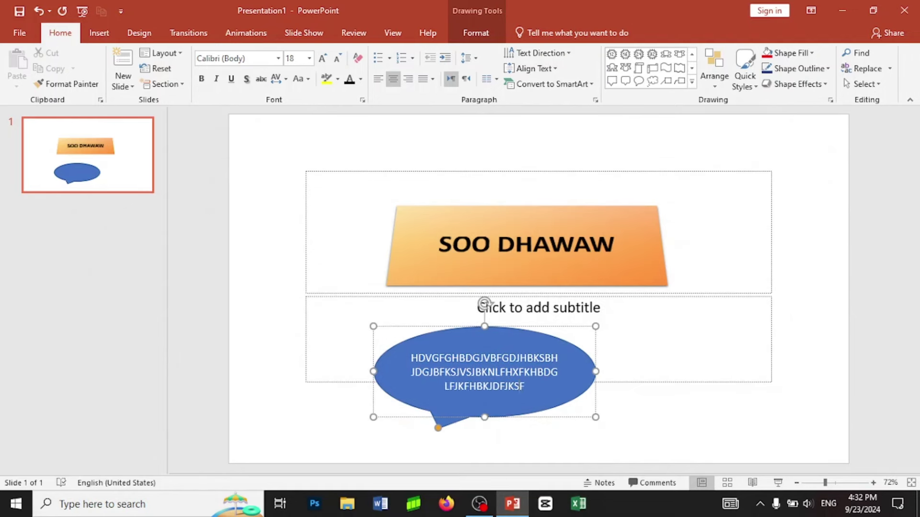
pyautogui.write('JHFFSKGHSLKGDSJLGLKGJKBSGFK')
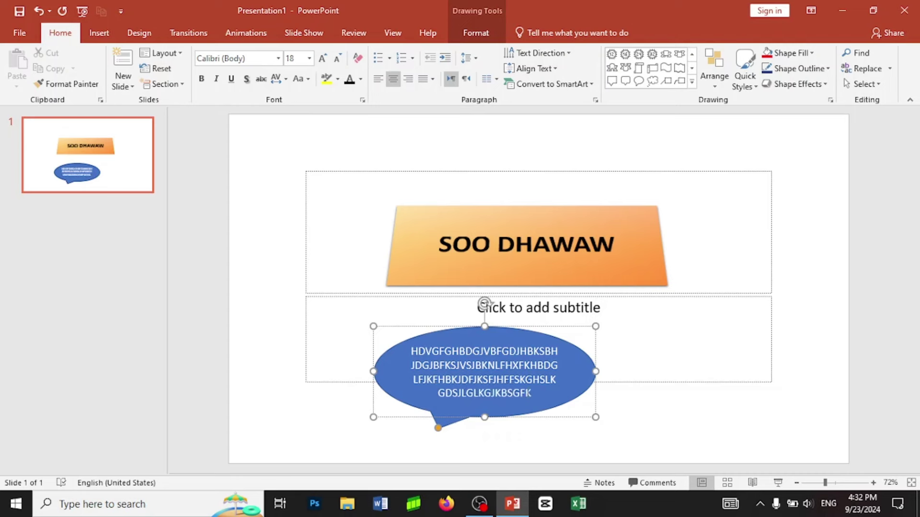
pyautogui.write('FFKHKFFLFL')
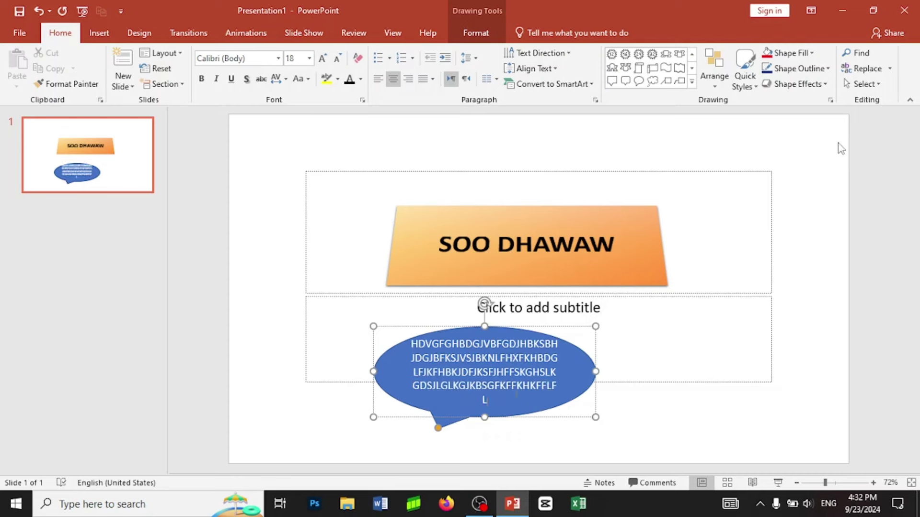
pyautogui.click(746, 191)
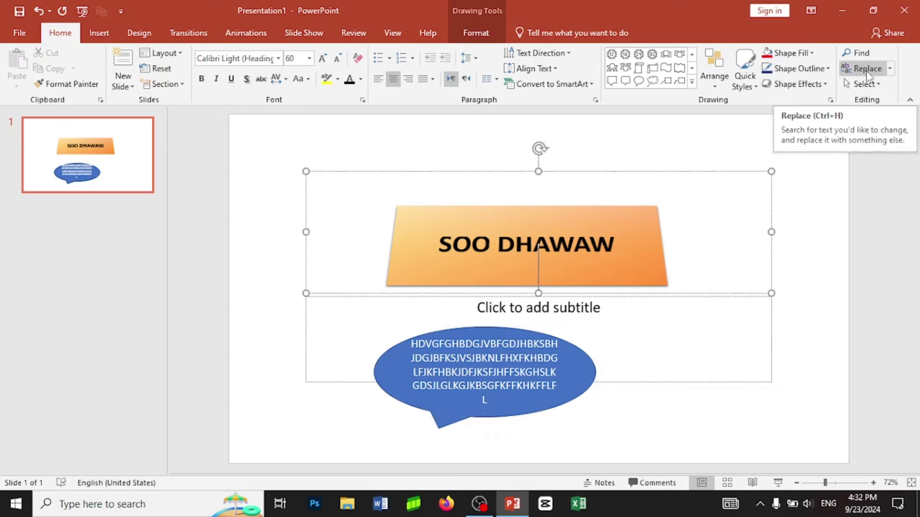
pyautogui.click(890, 69)
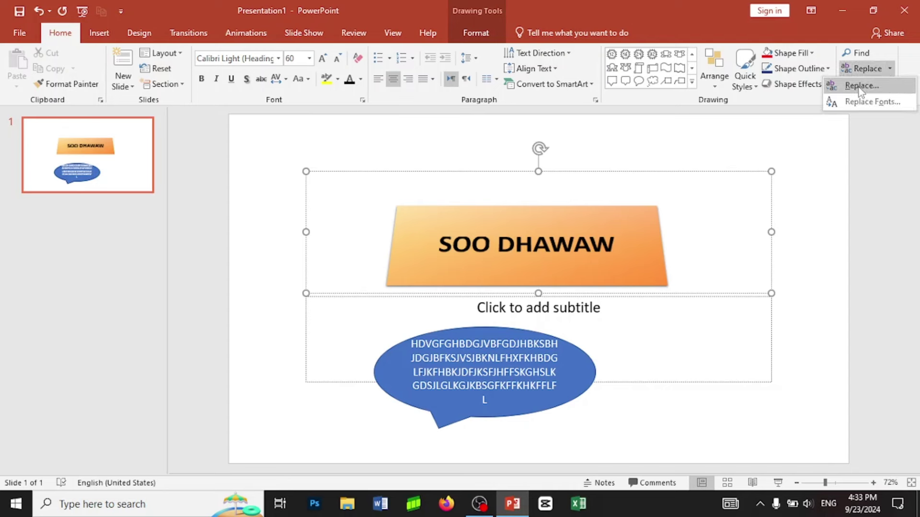
pyautogui.click(858, 103)
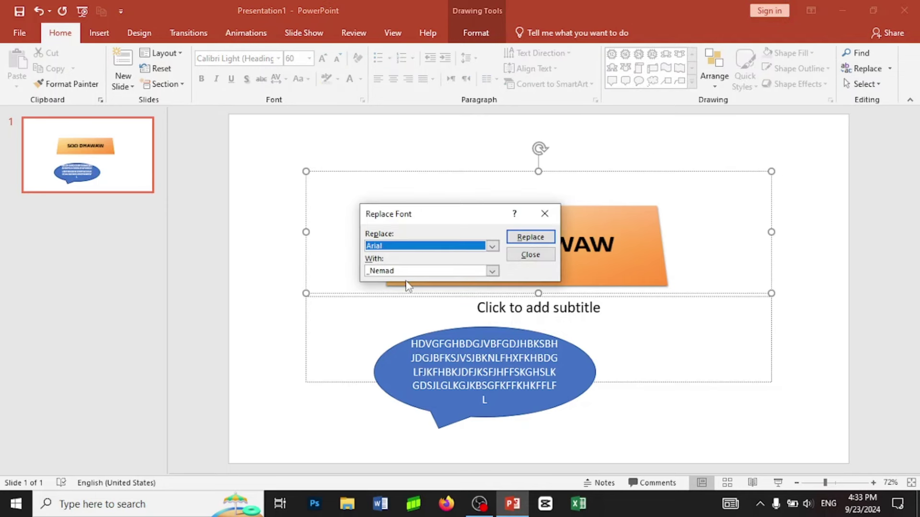
pyautogui.click(545, 214)
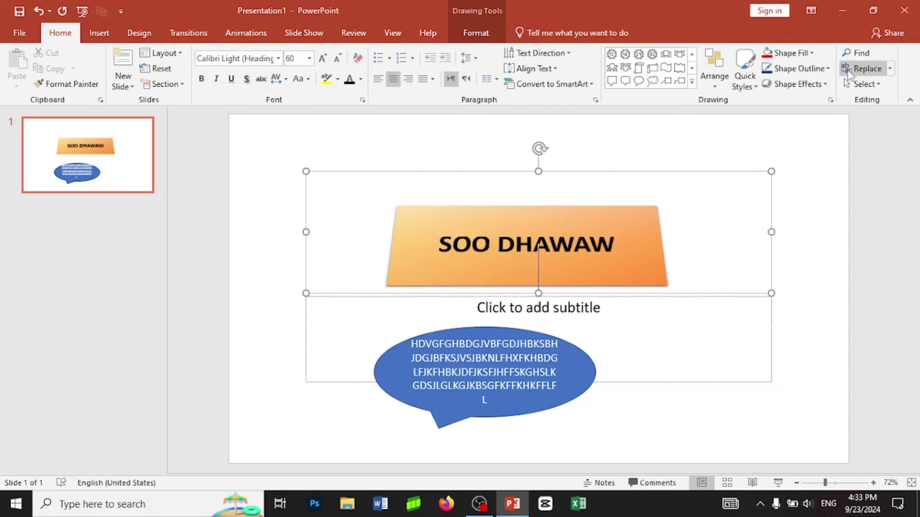
# Dismiss the Find dialog without searching, then show the Insert tab's commands
pyautogui.click(870, 57)
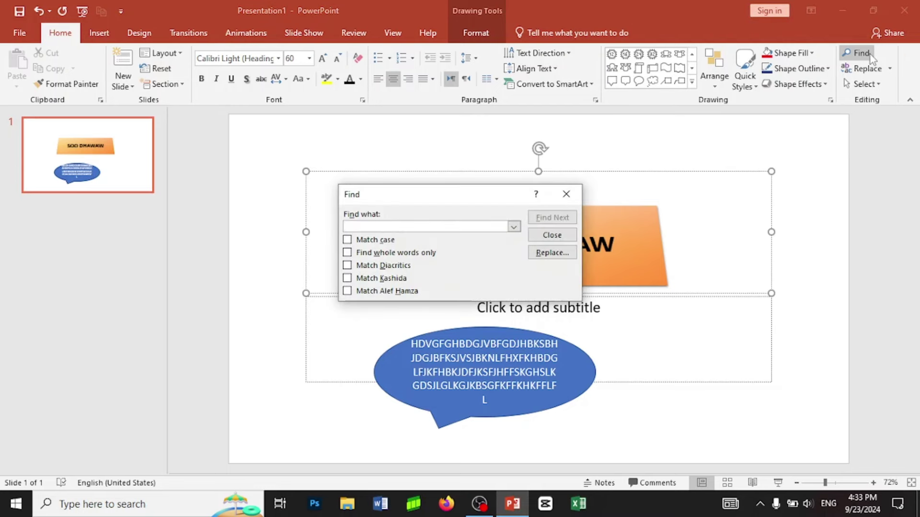
pyautogui.click(570, 192)
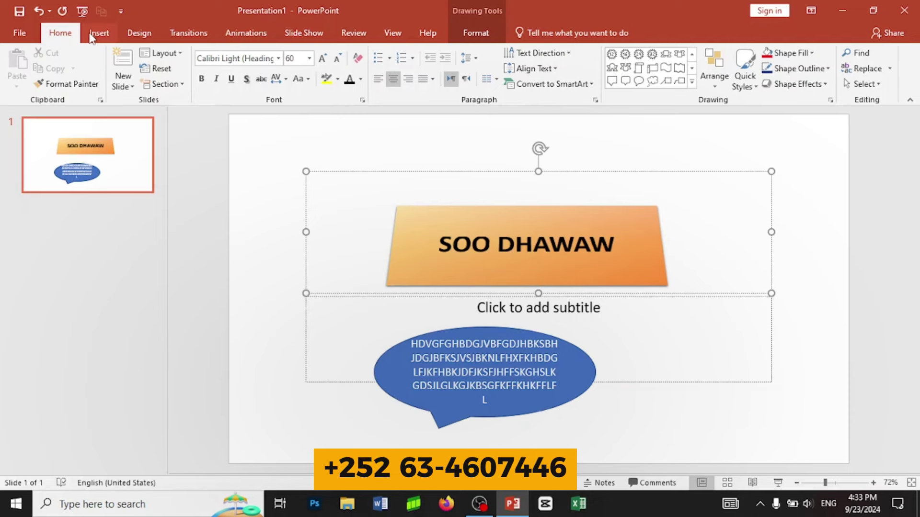
pyautogui.click(95, 35)
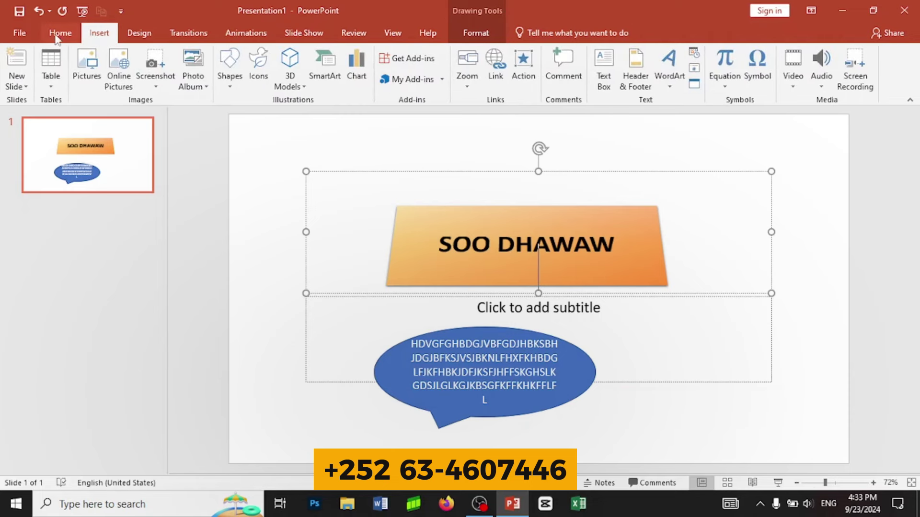